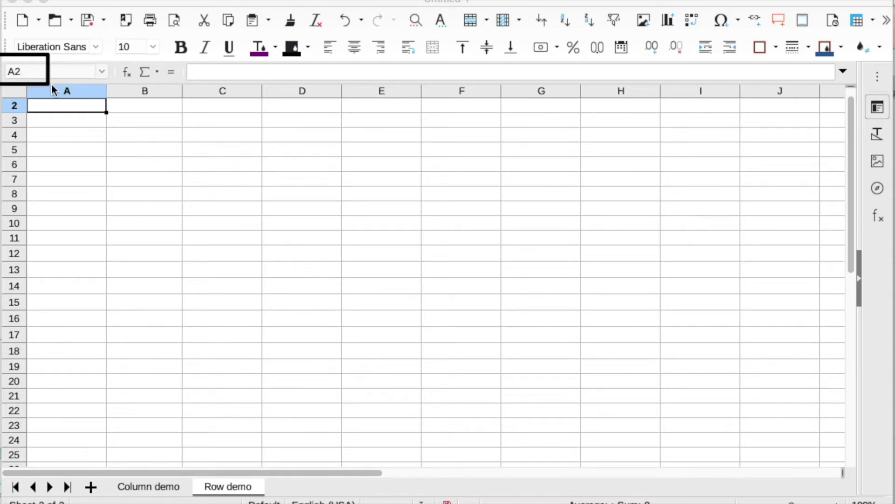
Narrow column A so it is slightly narrower than the neighbouring columns.
left_click_drag(52, 90, 65, 92)
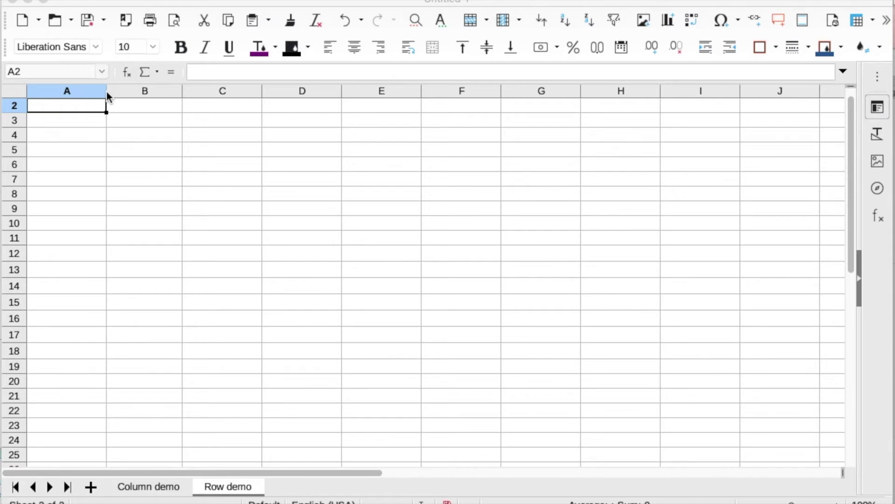
left_click(96, 92)
left_click(94, 91)
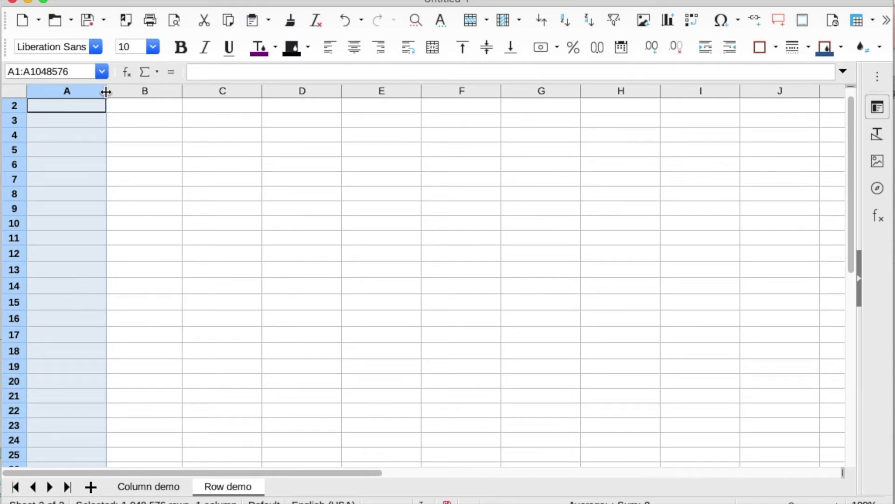
left_click_drag(106, 91, 55, 91)
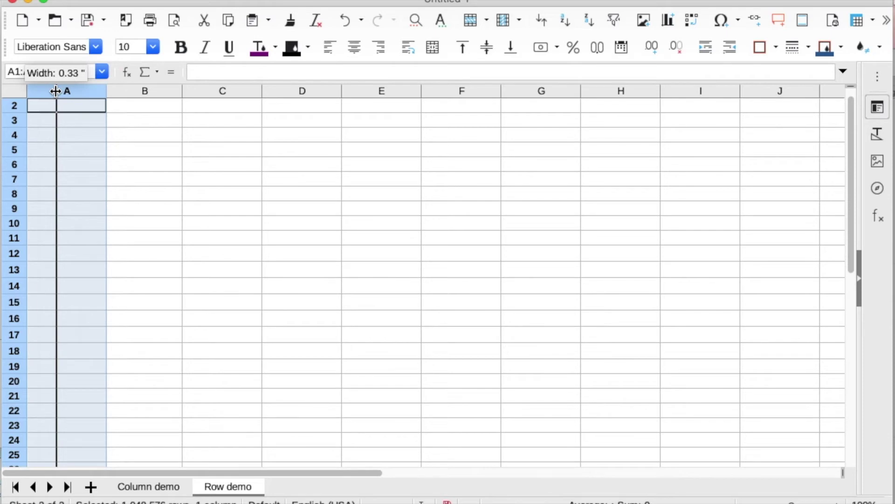
left_click_drag(56, 91, 96, 90)
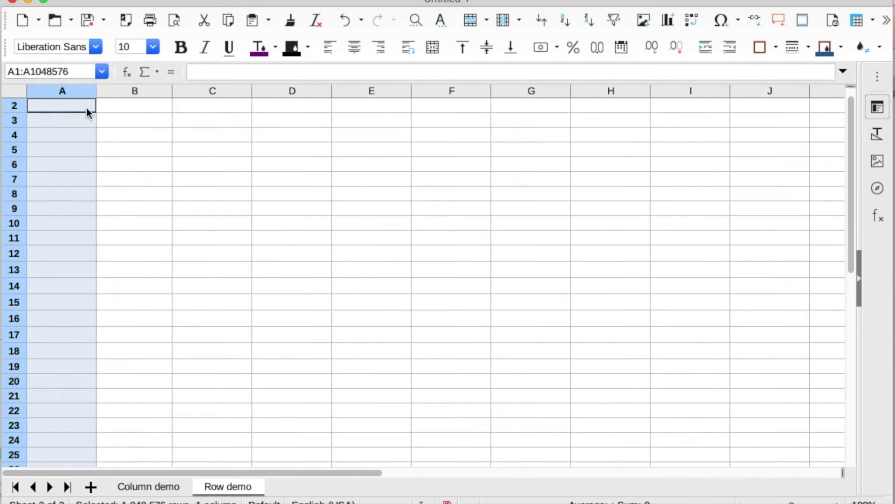
left_click(14, 138)
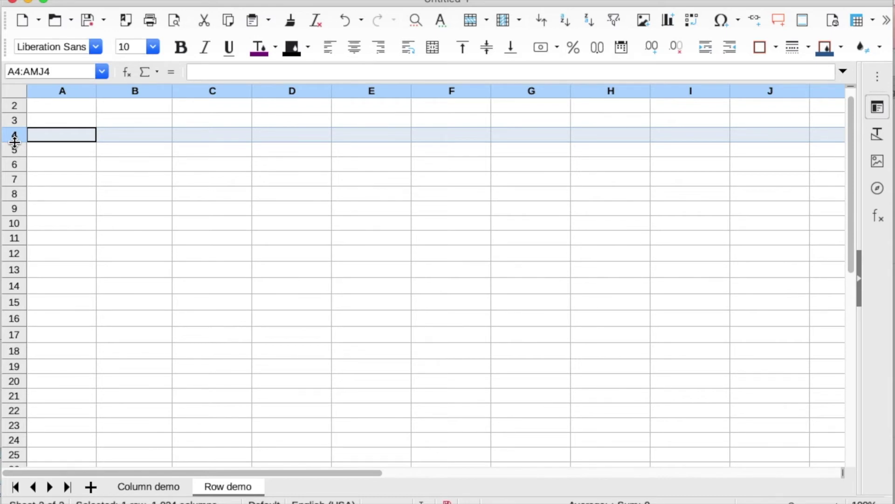
mouse_move(14, 141)
left_mouse_down()
mouse_move(16, 189)
mouse_move(15, 143)
left_mouse_up()
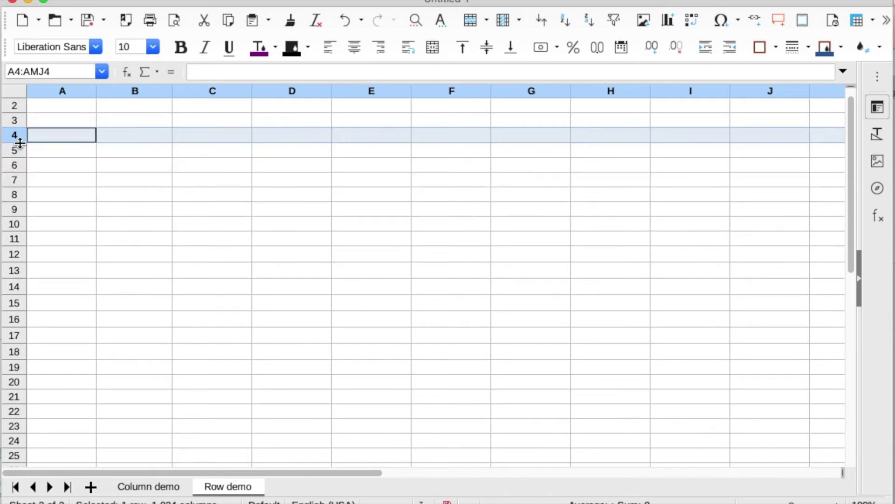
left_click_drag(69, 119, 64, 298)
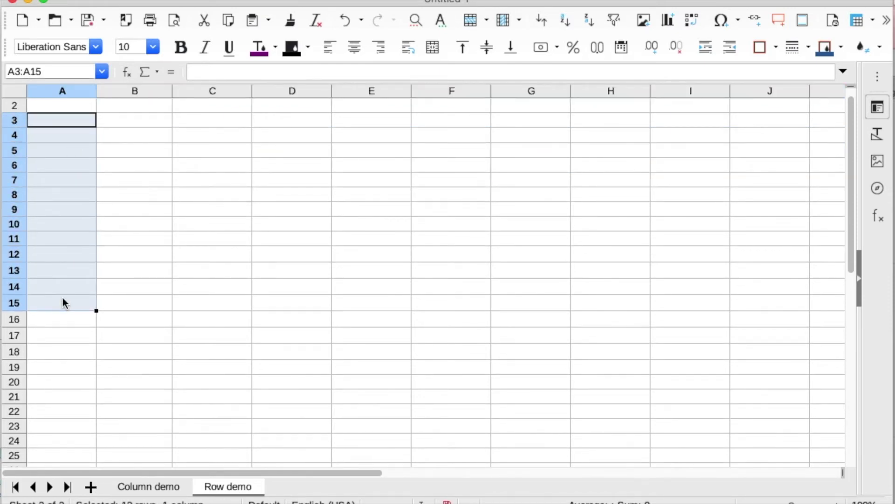
mouse_move(47, 52)
left_mouse_down()
mouse_move(9, 79)
mouse_move(74, 92)
mouse_move(66, 89)
left_mouse_up()
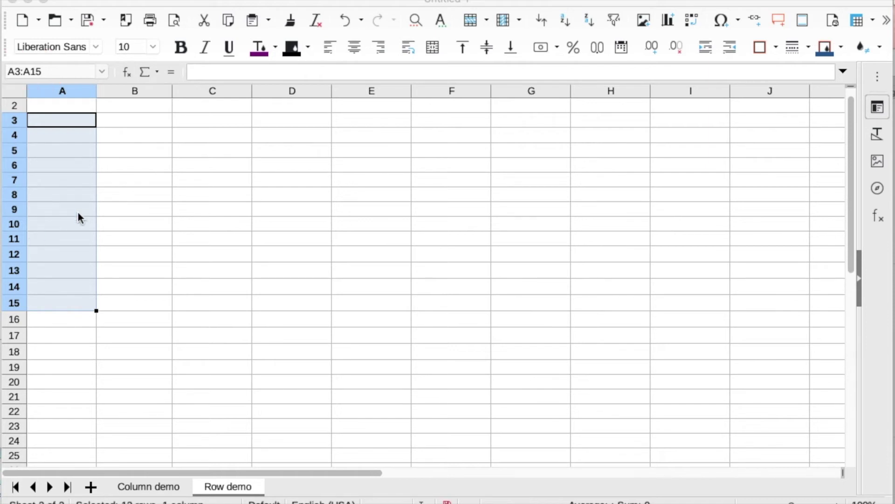
left_click_drag(136, 139, 584, 142)
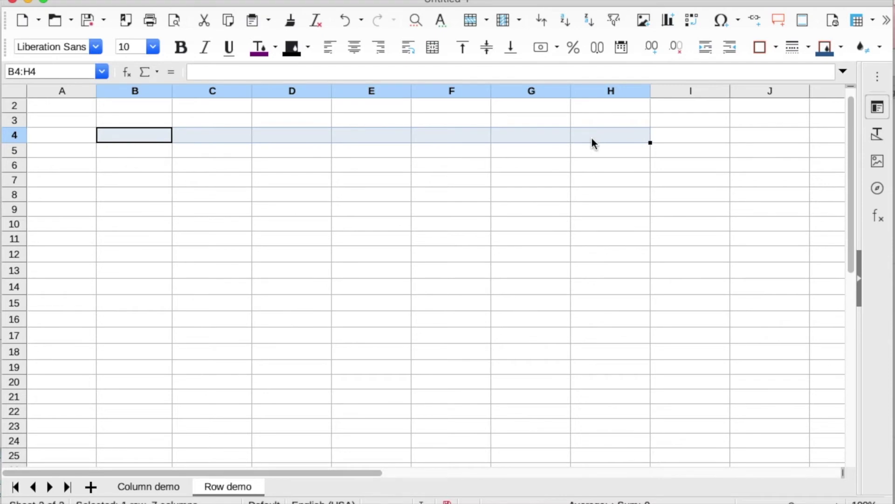
left_click_drag(64, 68, 1, 91)
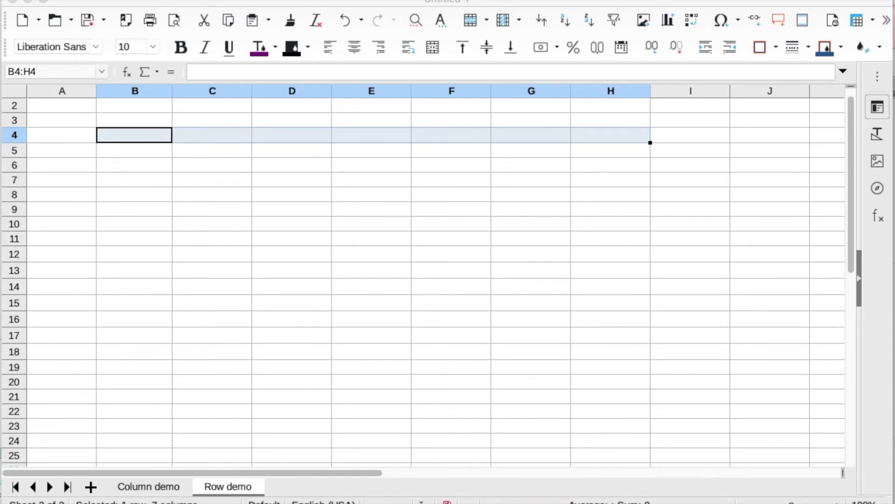
left_click(129, 151)
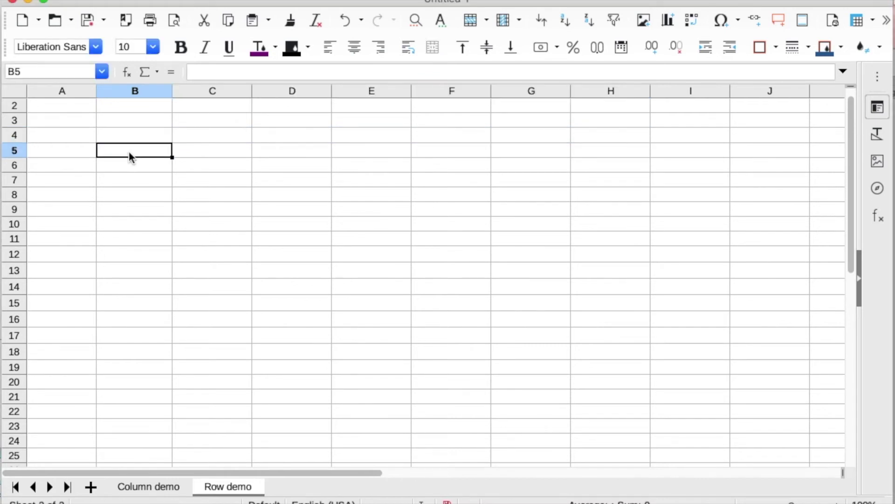
Complete 'This is text. Text can spill over into other cells.' in B5, then enter 'Or we can combine cells to contain all of the text (merge cells)' in B7.
type("This is text")
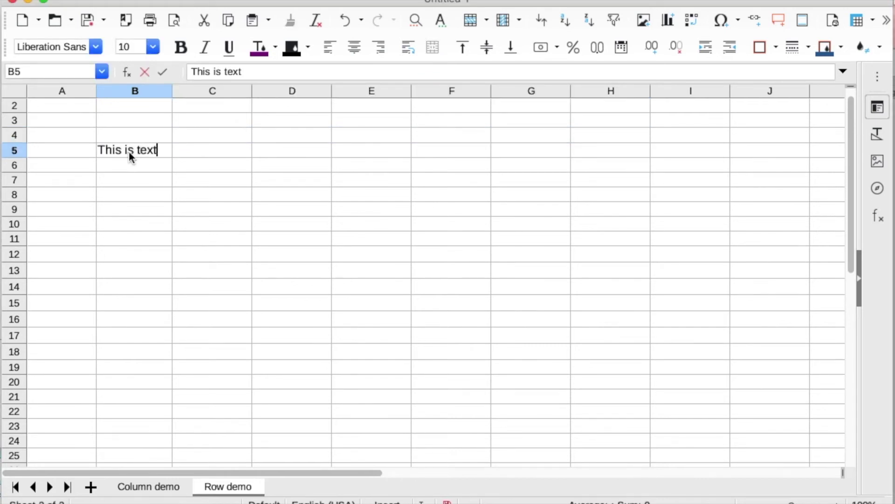
type(". Text c")
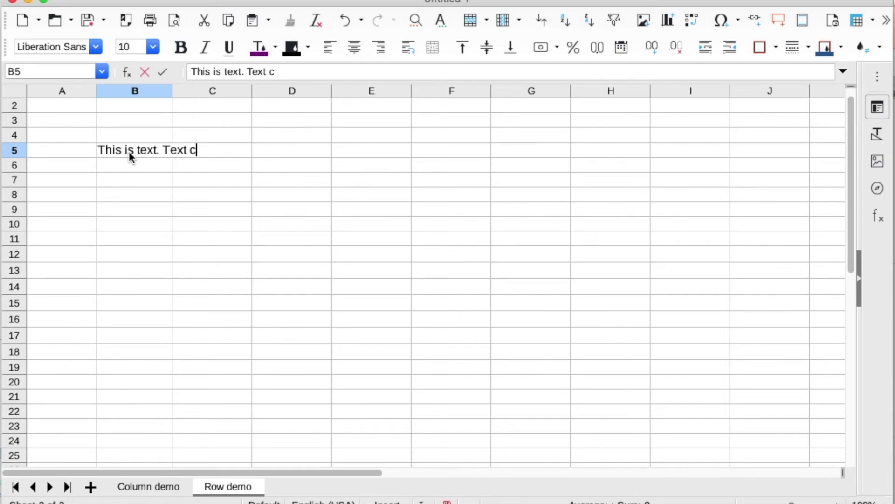
type("an spill over into to")
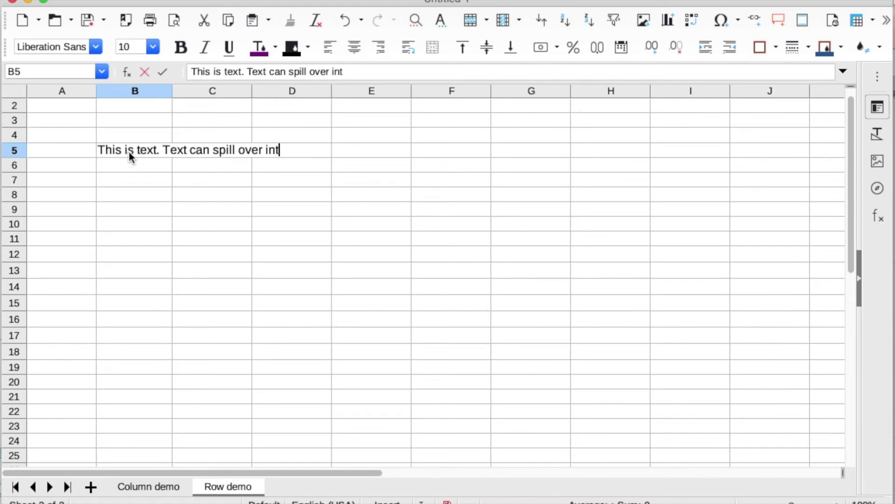
key("BackSpace")
key("BackSpace")
type("other cells.")
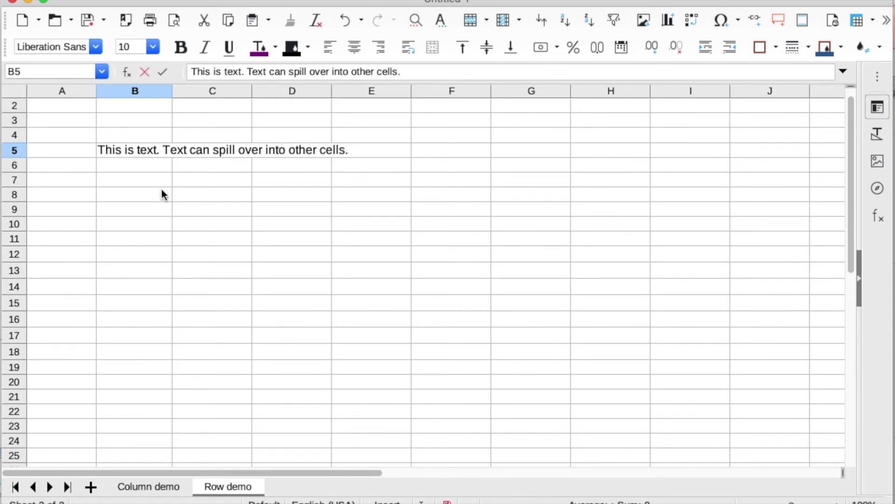
left_click(127, 181)
type("Or")
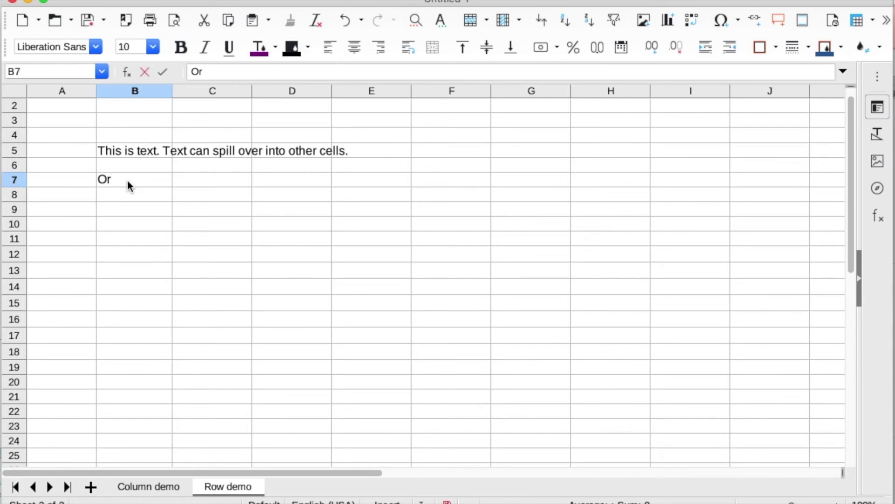
type(" we can combin")
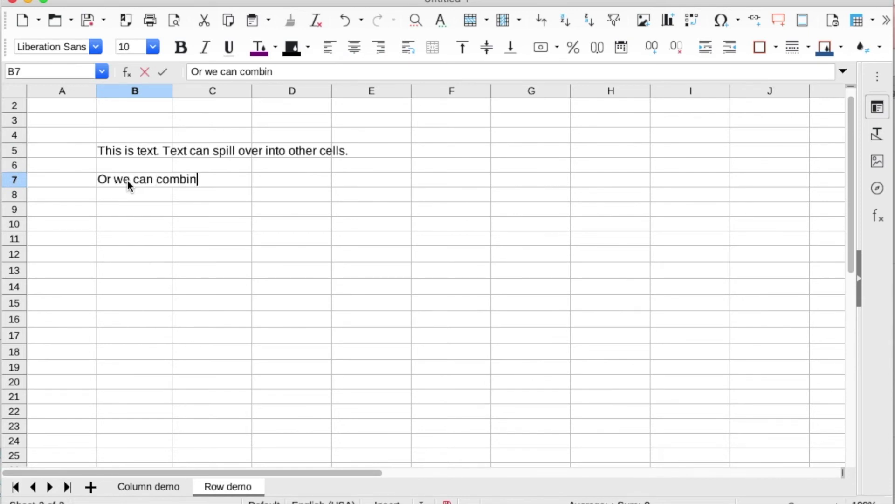
type("e cells to contain ")
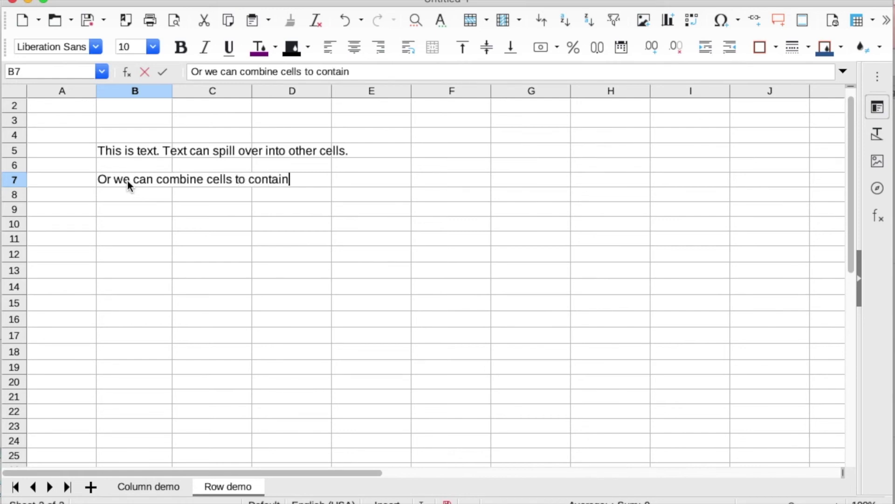
type("all of the t")
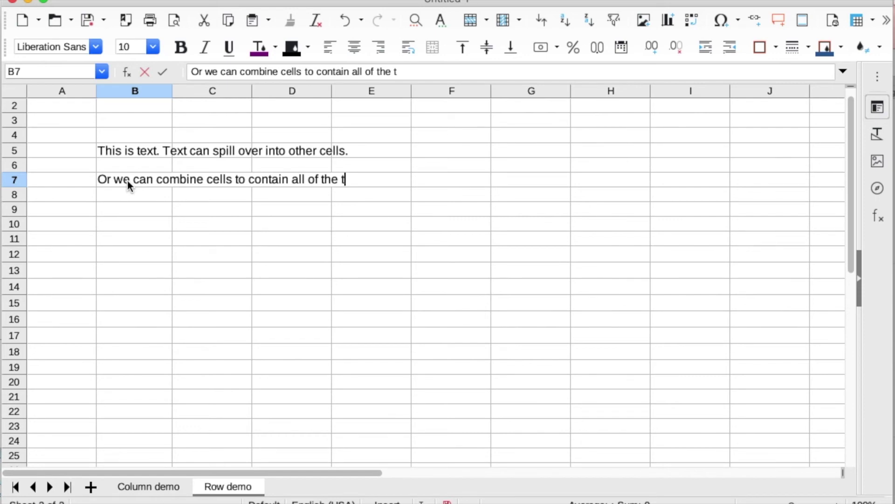
type("ext (m")
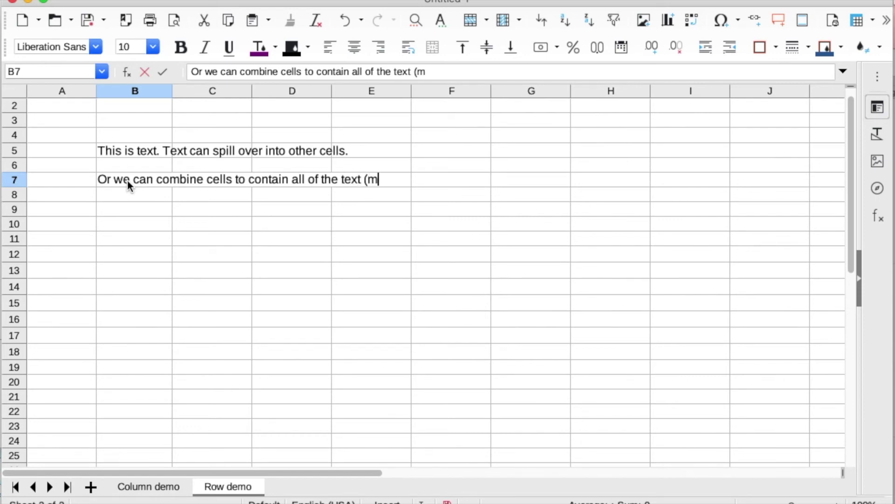
type("erge cells")
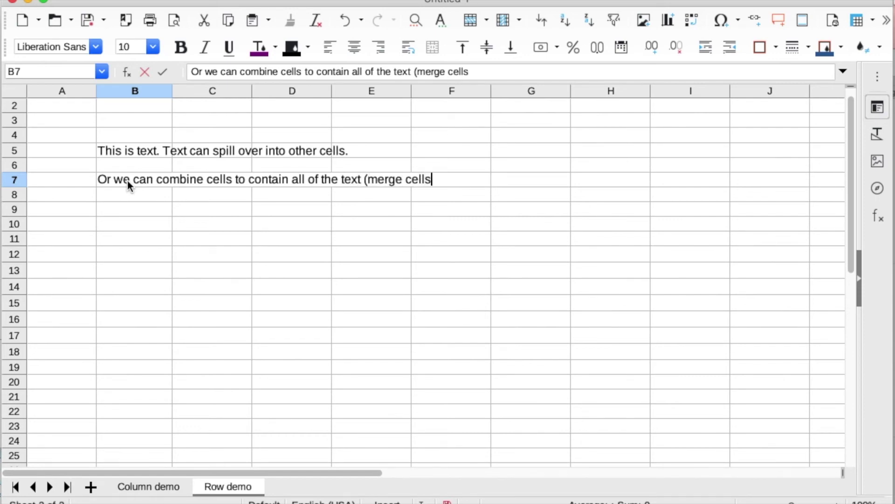
type(")")
Merge and center cells B7 through F7 into one cell.
left_click(134, 239)
left_click_drag(128, 181, 438, 182)
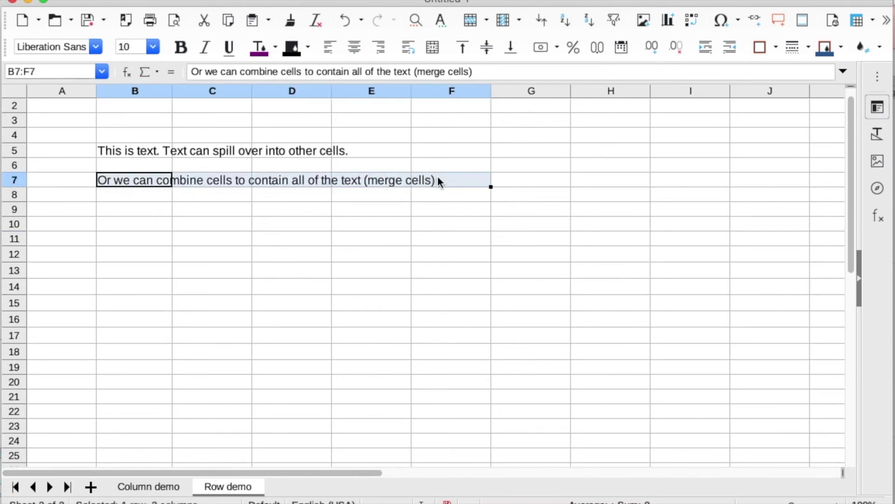
left_click(432, 48)
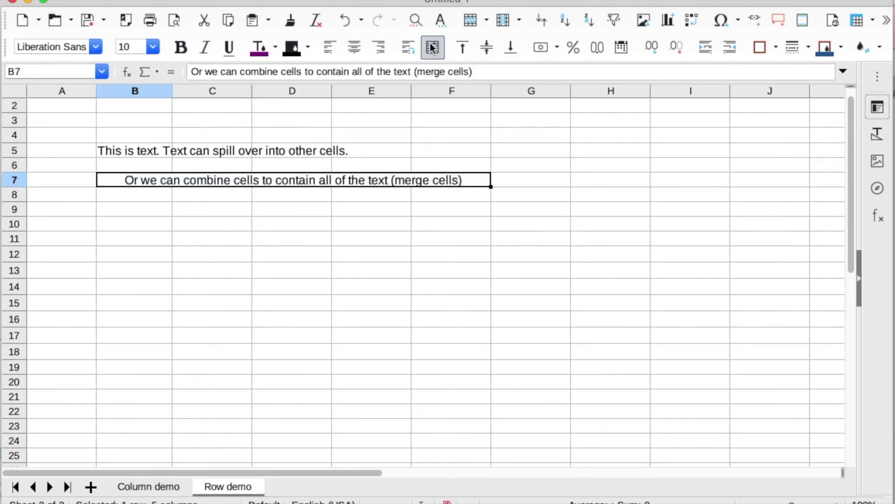
left_click(515, 280)
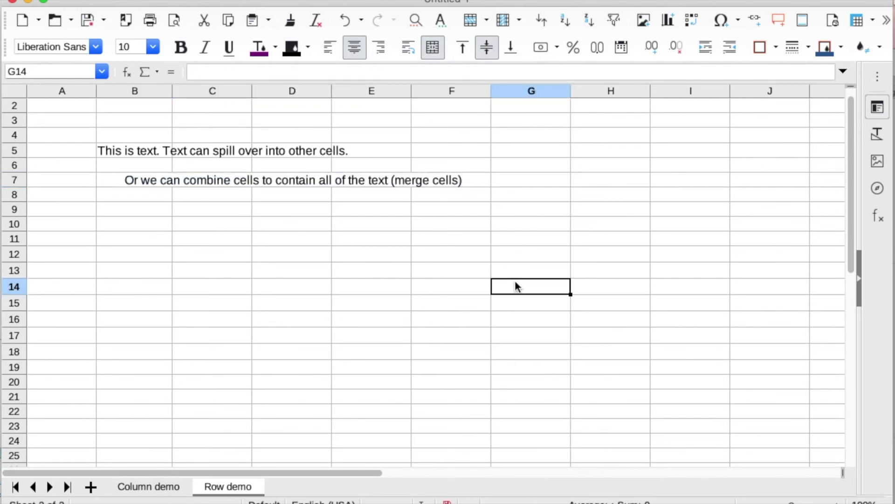
left_click(466, 183)
Add the note '<- Now that's one big cell.' in G7.
left_click(519, 184)
type("<-")
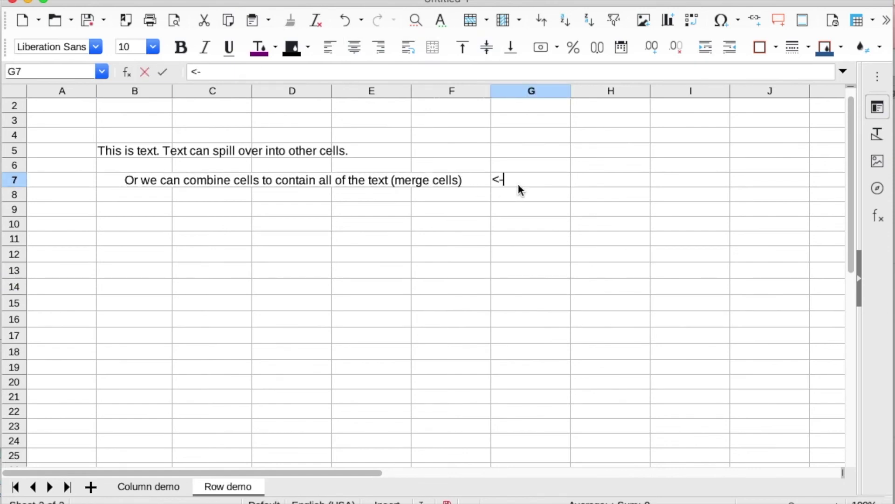
type(" Now that's one big cell.")
key("Return")
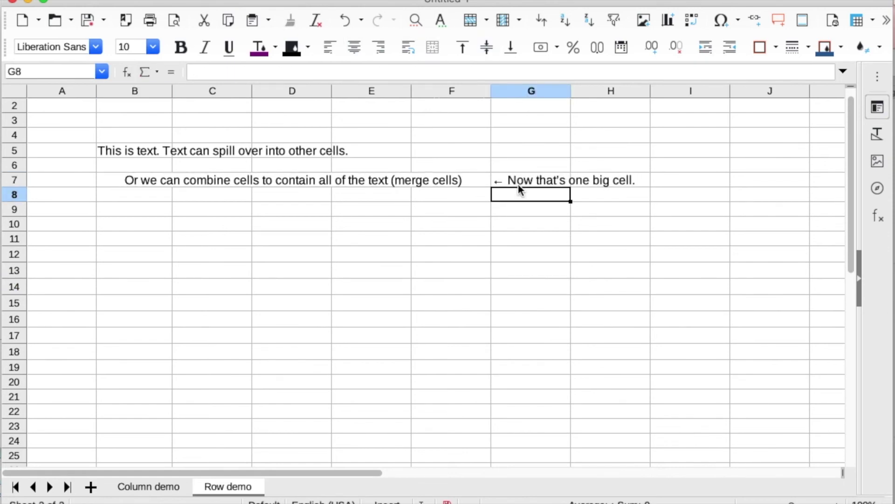
key("Down")
left_click(130, 211)
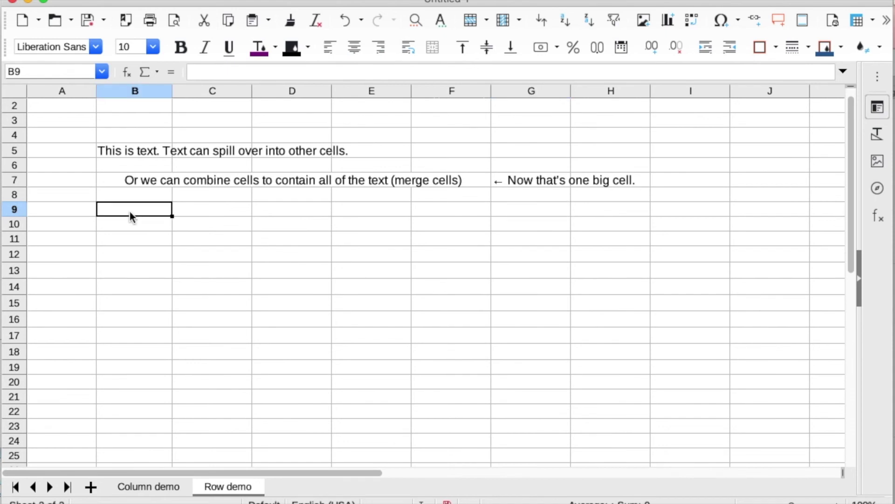
Enter 0.0122 in B9 with the label '<- Number' in C9.
type("0.0122")
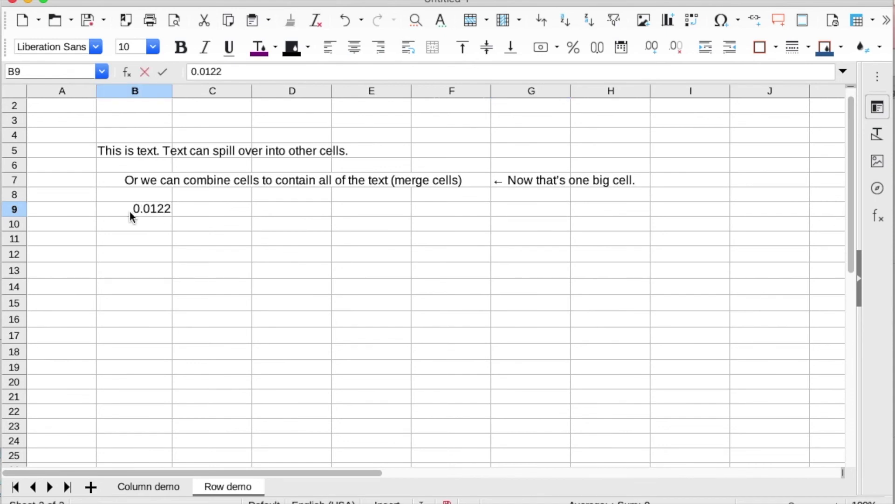
key("Return")
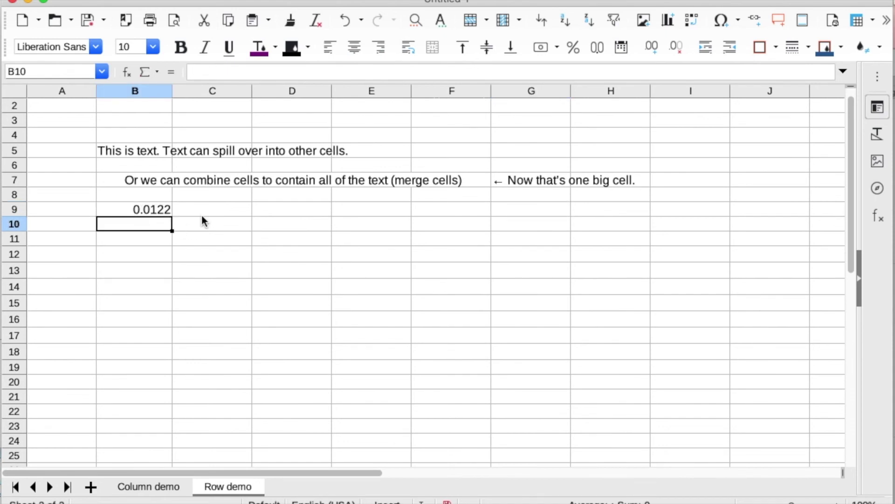
left_click(207, 208)
type("<-")
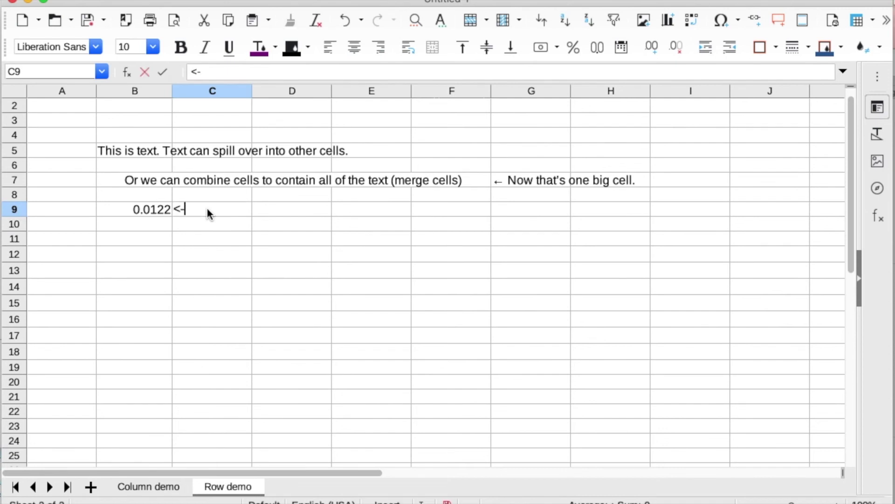
type(" Number")
left_click(144, 223)
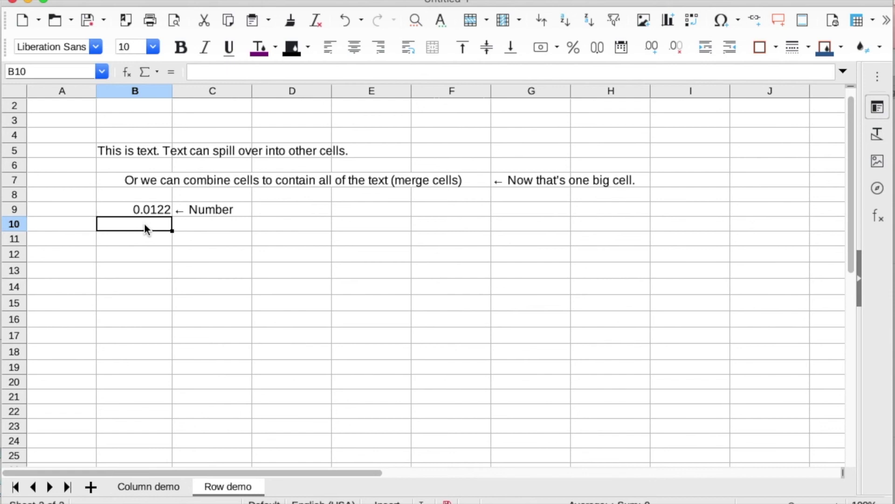
Enter formulas =3+3, =3*3, =3/3 and =3-3 in B10:B13, giving 6, 9, 1 and 0.
type("=3")
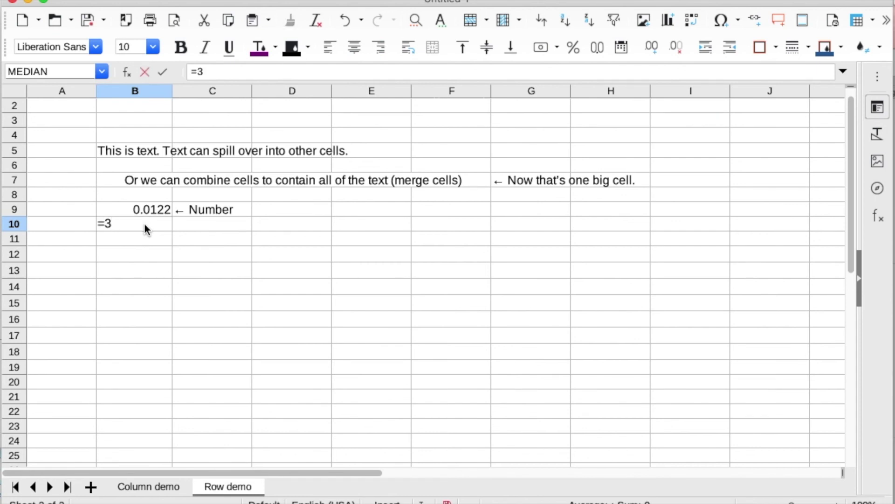
type("+3")
key("Return")
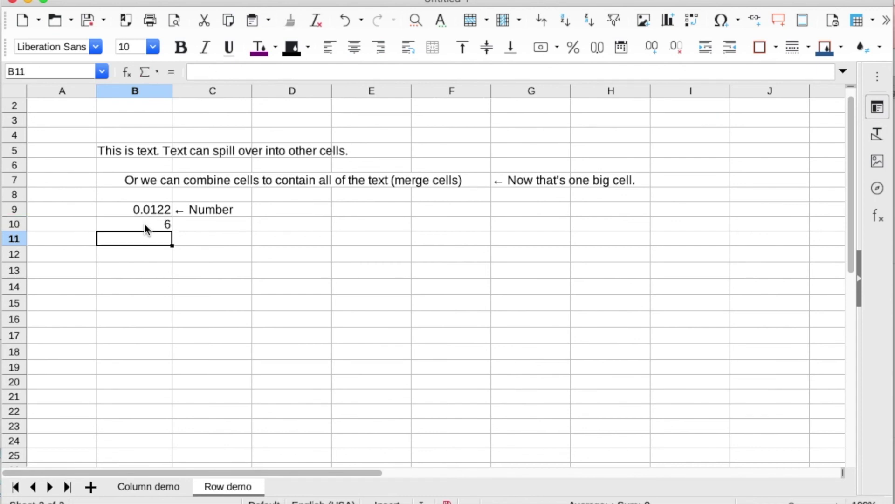
type("=")
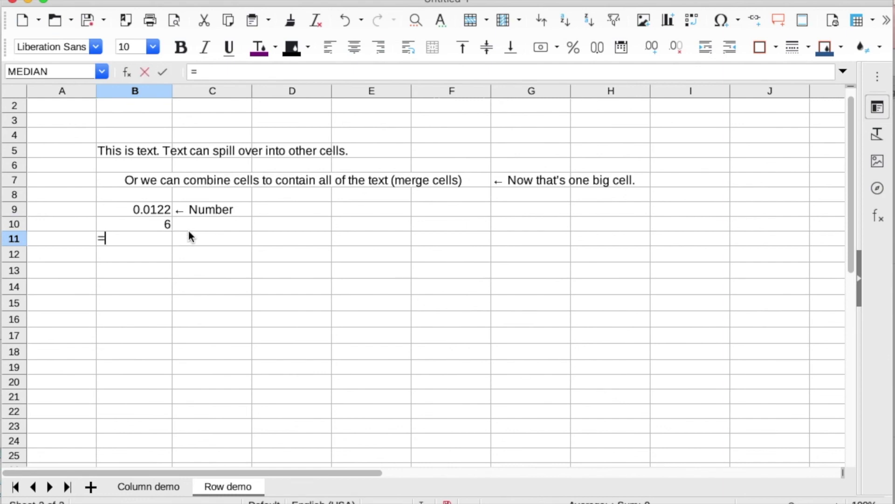
type("*3")
key("Return")
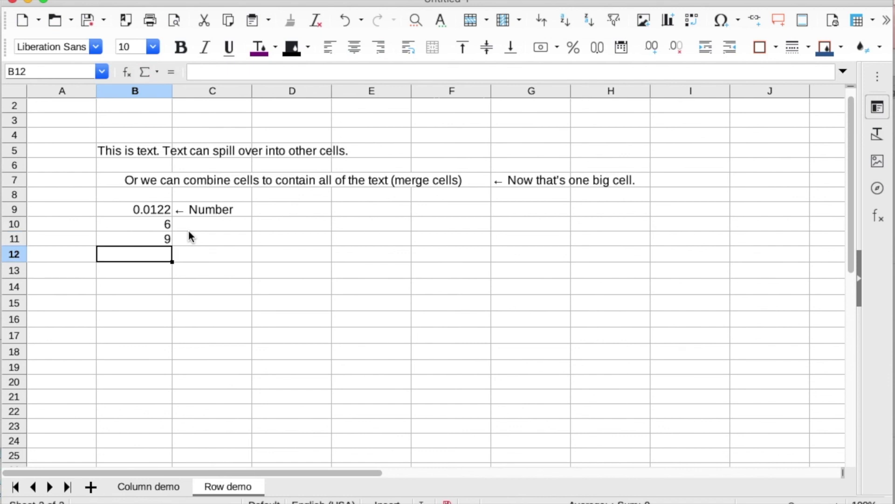
type("=")
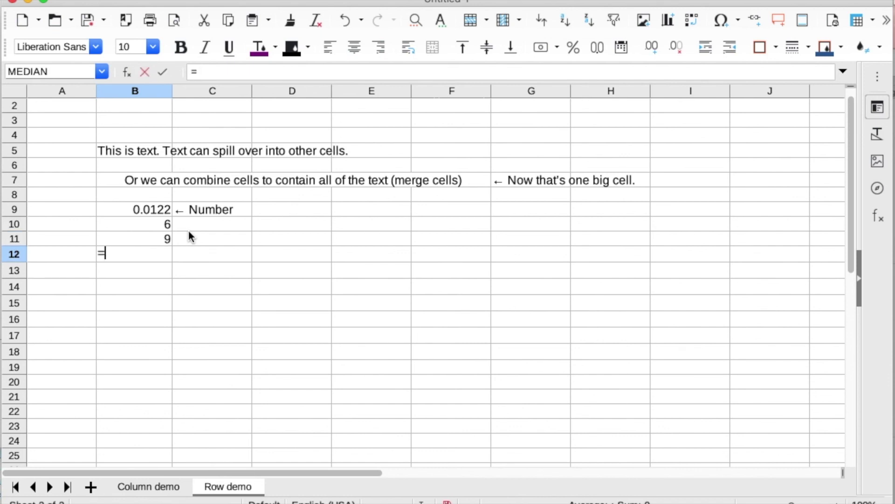
type("3/3")
key("Return")
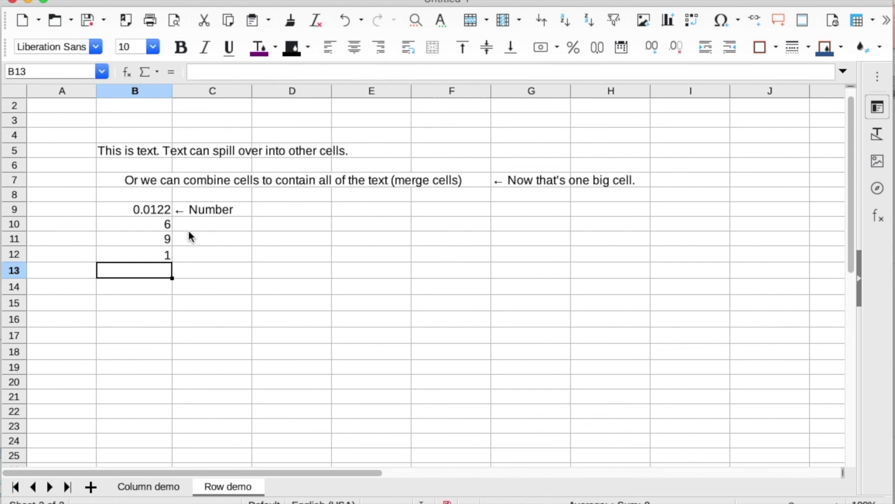
type("=3-3")
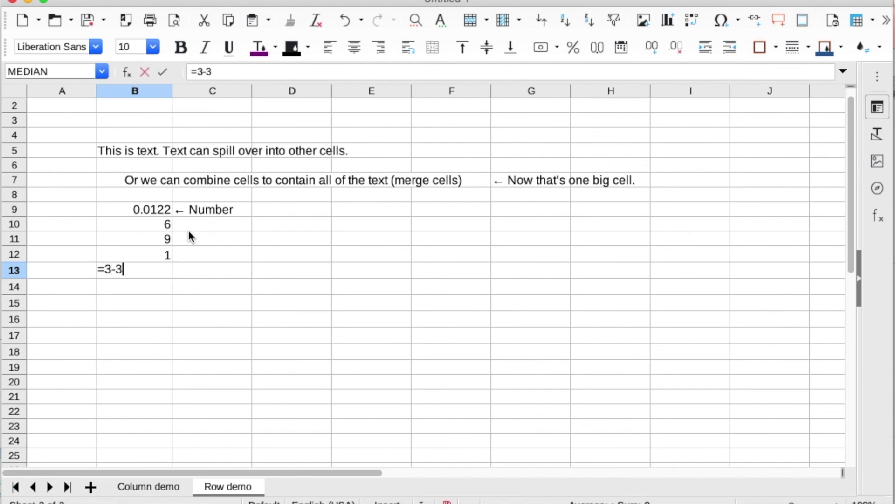
key("Return")
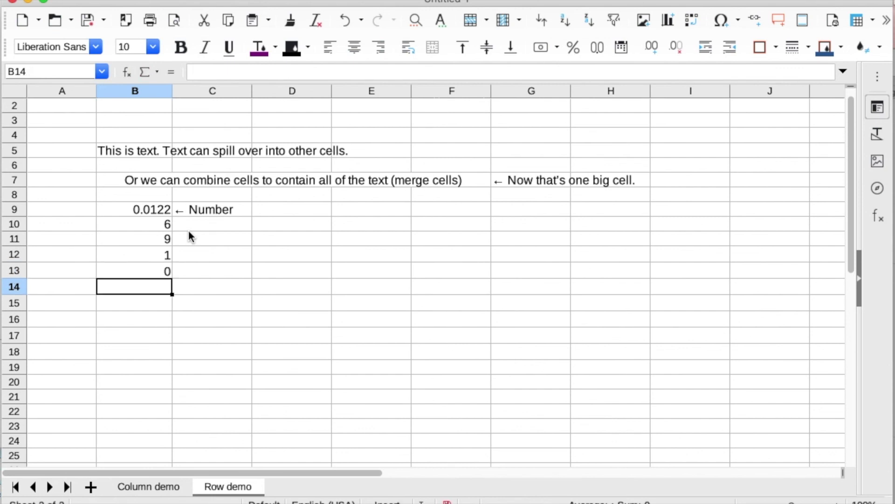